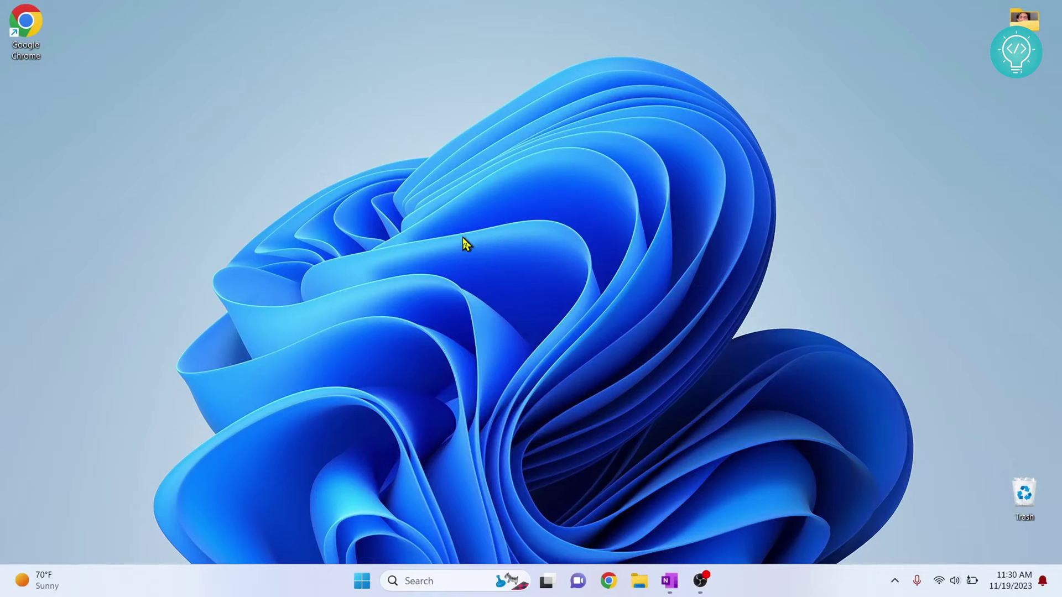
Step: Search the Start menu for 'turn windows' to find Turn Windows features on or off
key("super")
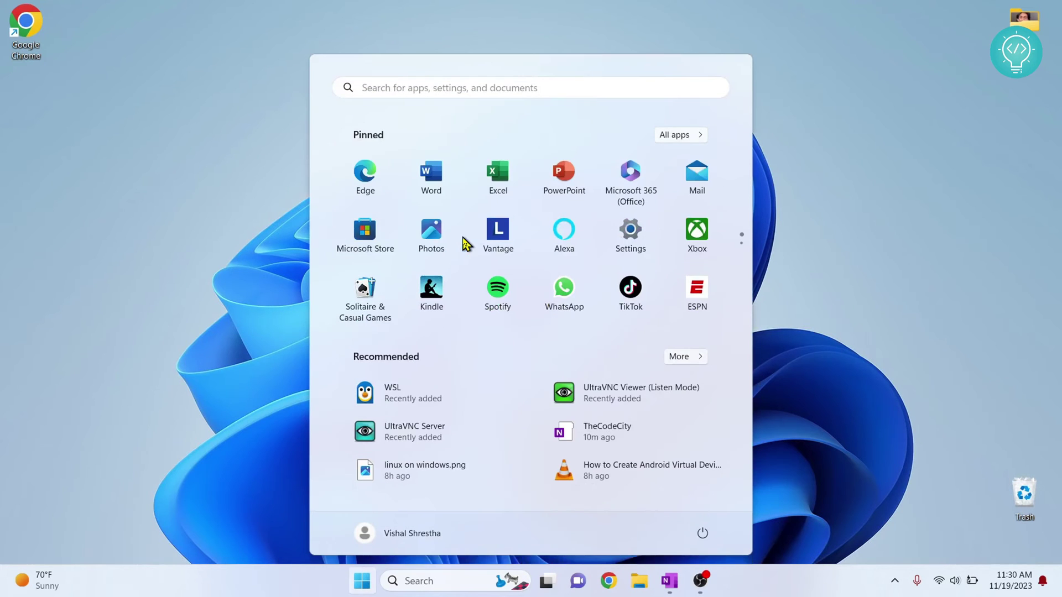
type("turn ")
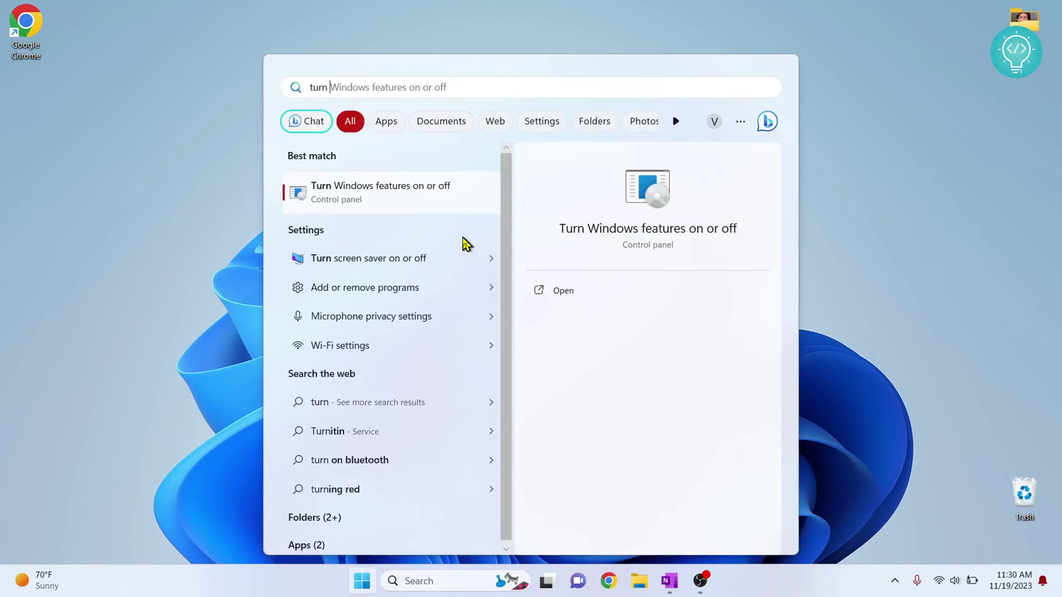
type("windows")
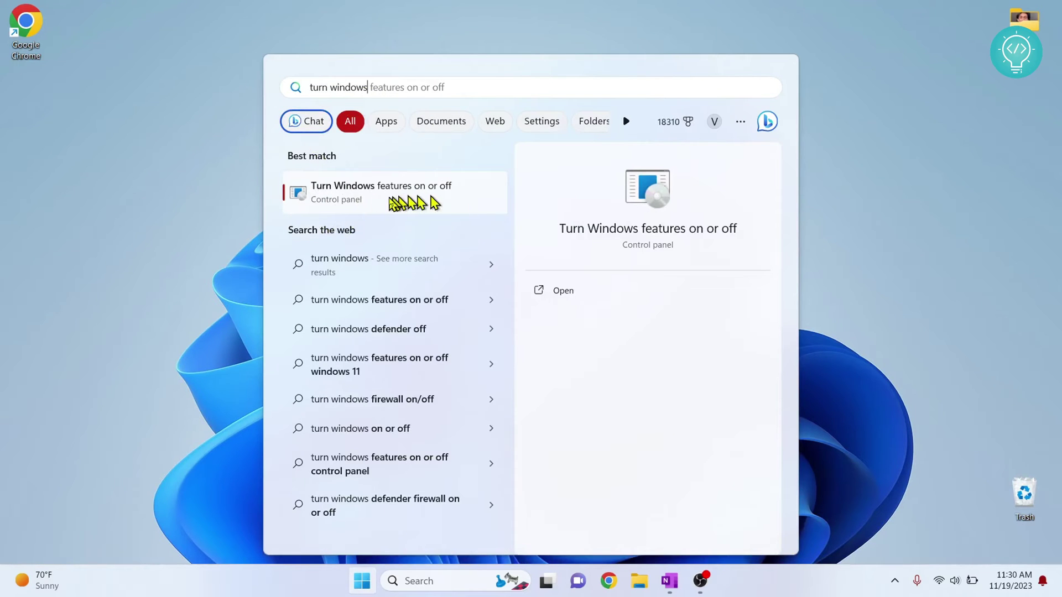
Step: Enable Windows Subsystem for Linux in Windows Features and close it without restarting
left_click(371, 206)
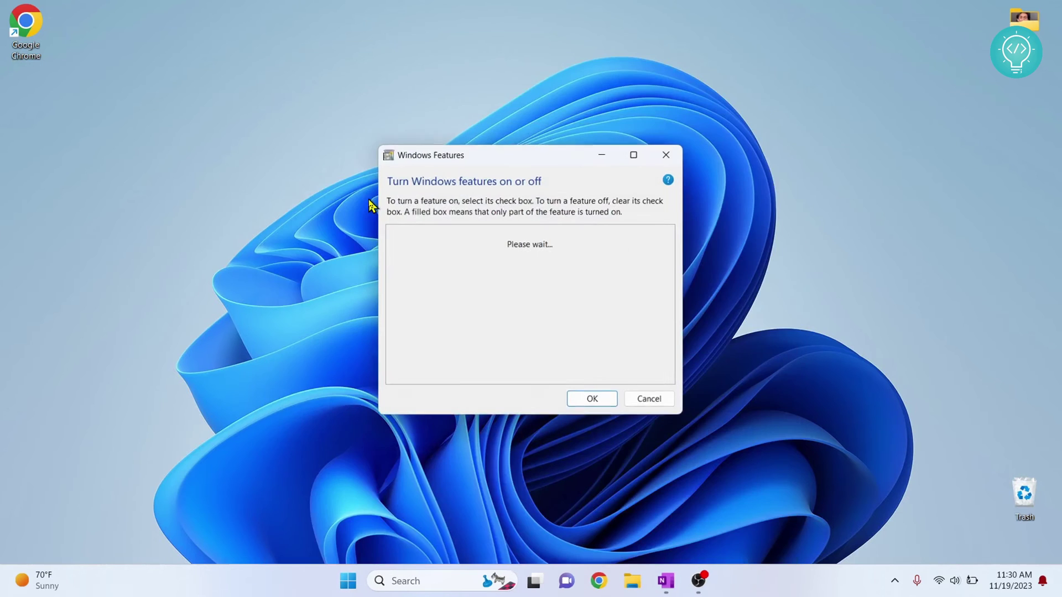
scroll(487, 291, "down", 2)
scroll(489, 307, "down", 2)
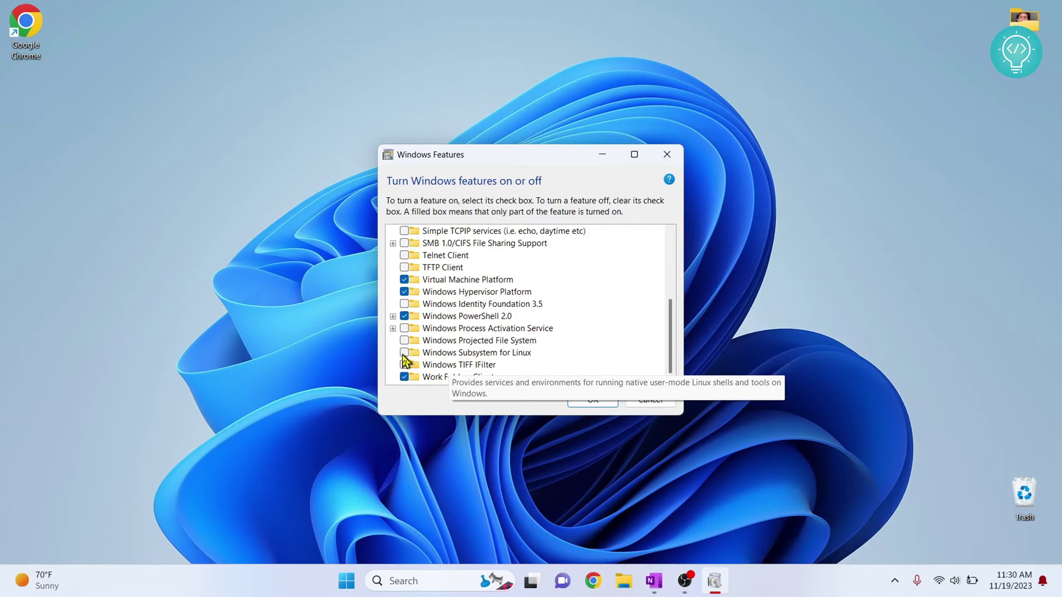
left_click(406, 352)
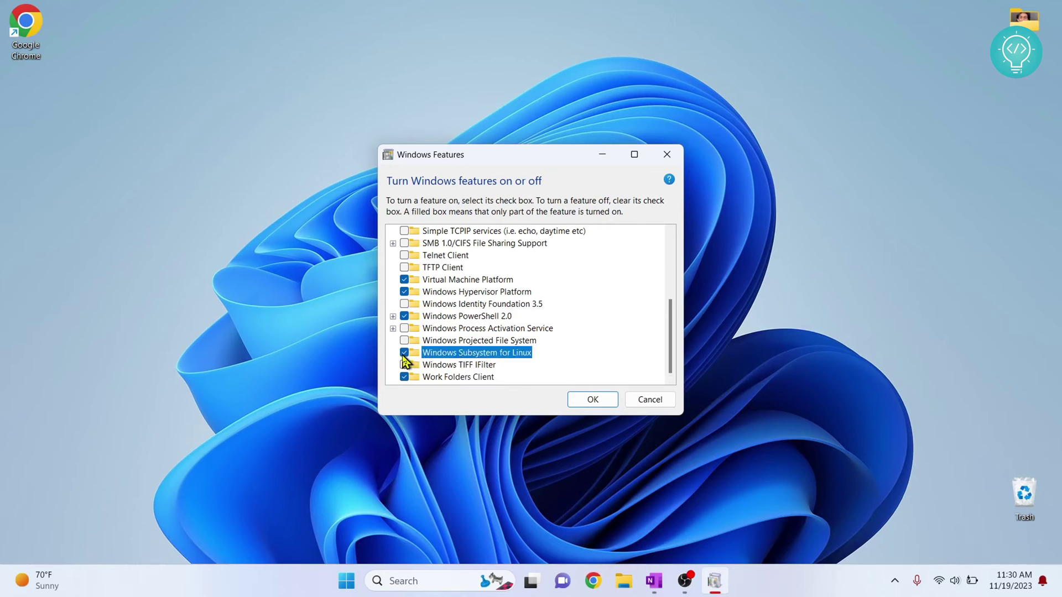
left_click(590, 401)
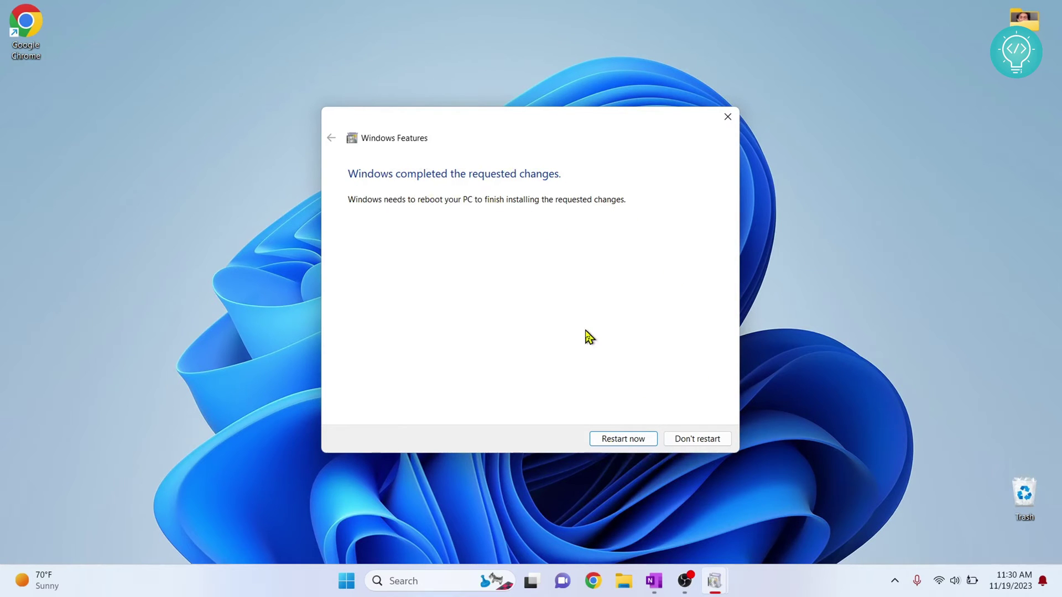
left_click(728, 119)
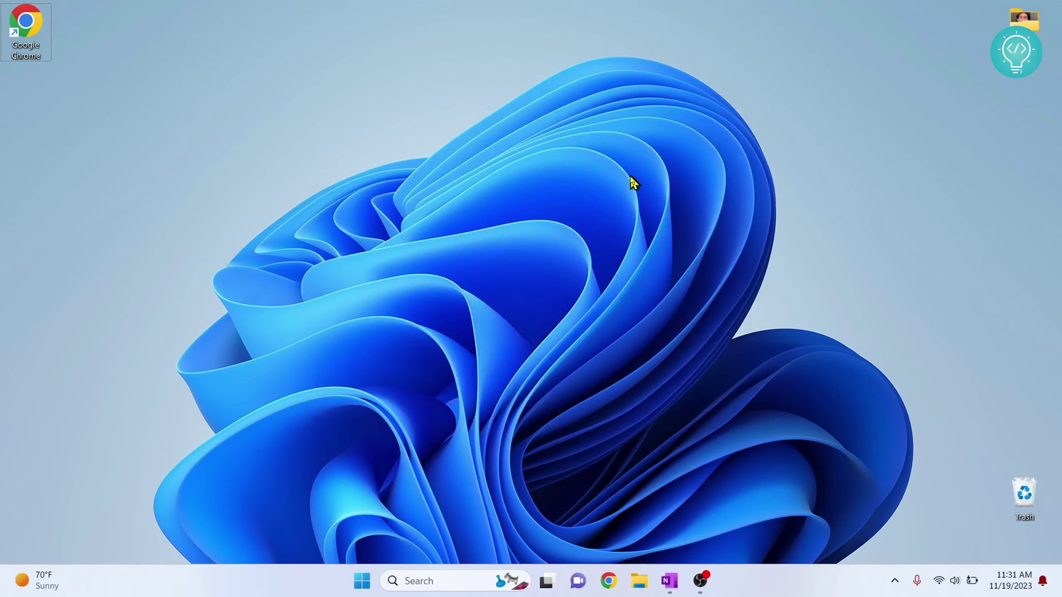
Step: Launch Command Prompt from Start search and move its window toward the centre
key("super")
type("cmd")
key("Return")
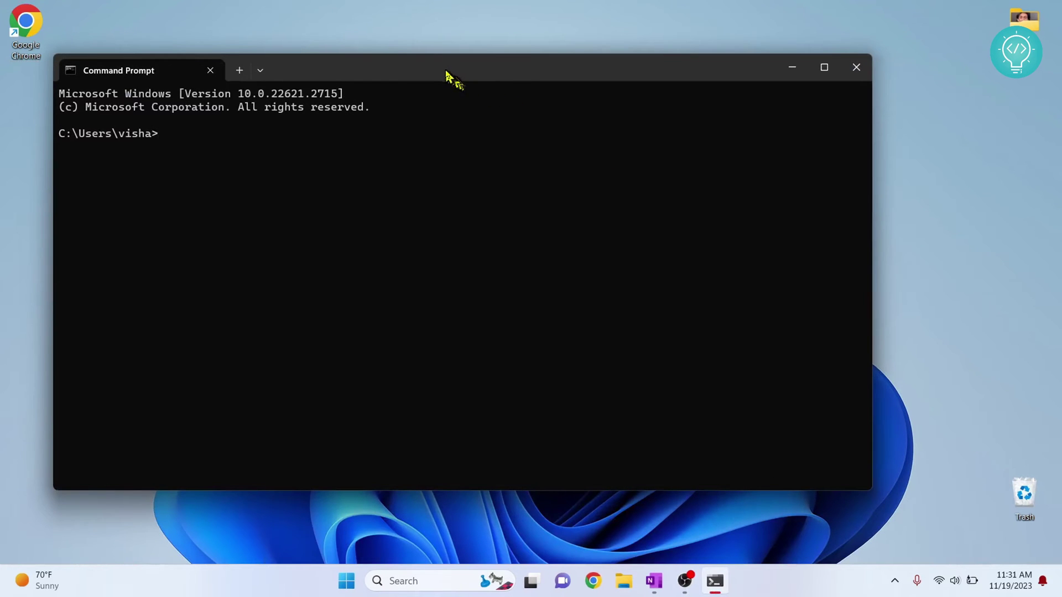
left_click_drag(446, 75, 531, 88)
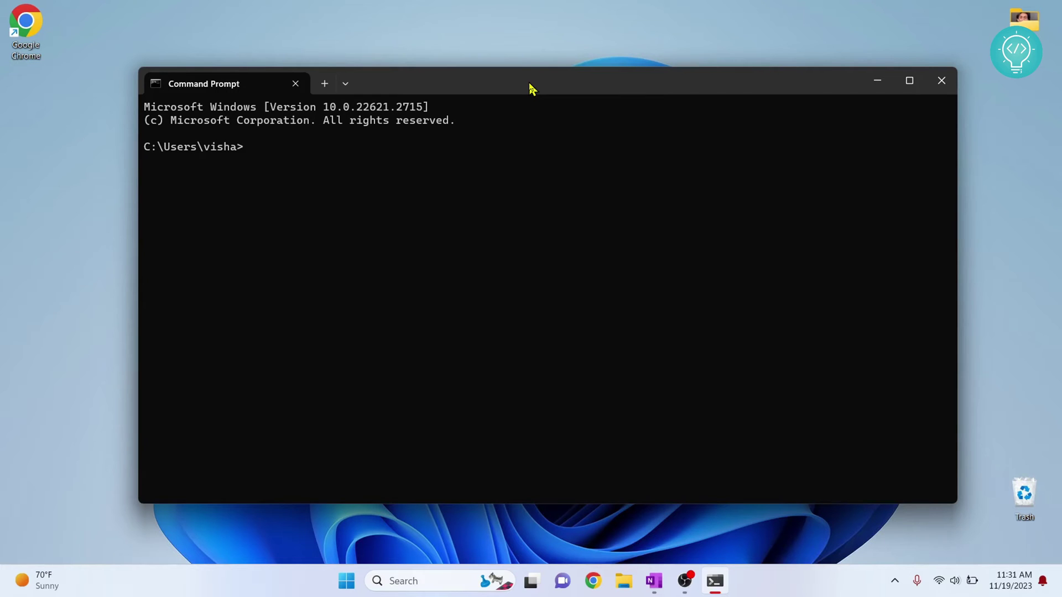
type("ws")
type("l --list --")
type("online")
Step: Run 'wsl --list --online' and highlight the Ubuntu 18.04 and 20.04 rows
key("Return")
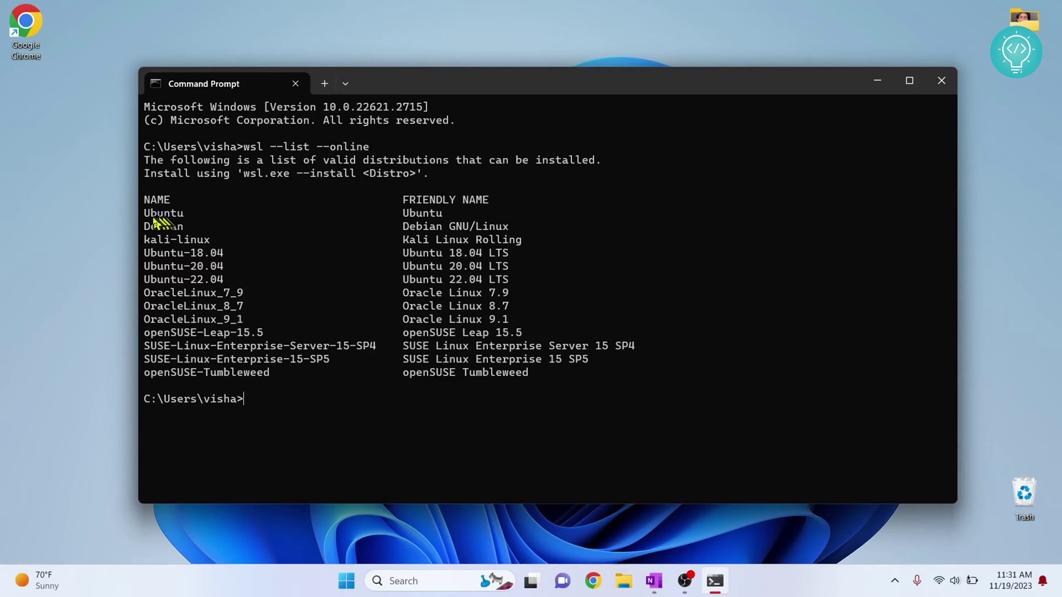
mouse_move(144, 213)
left_mouse_down()
mouse_move(416, 336)
mouse_move(538, 376)
left_mouse_up()
left_click(480, 277)
left_click_drag(449, 253, 552, 268)
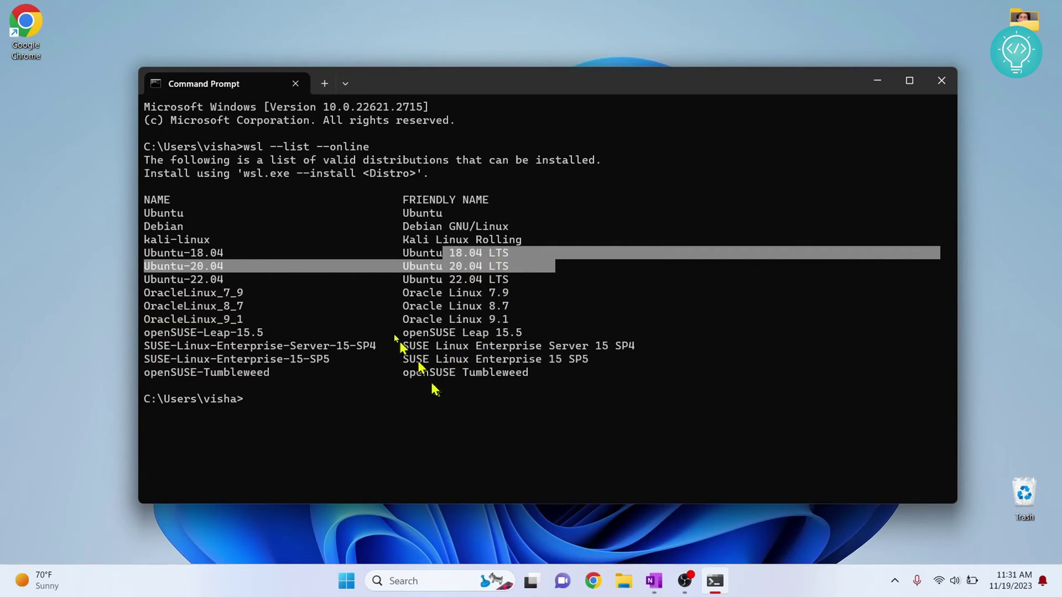
left_click(191, 264)
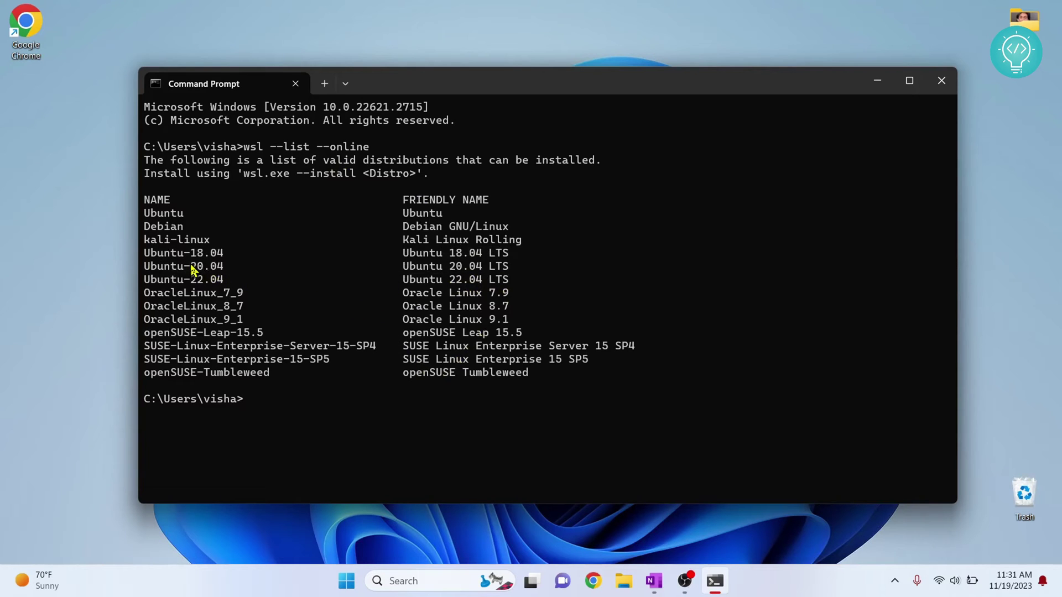
left_click_drag(190, 264, 249, 255)
left_click(267, 405)
type("wsl --install --distribution")
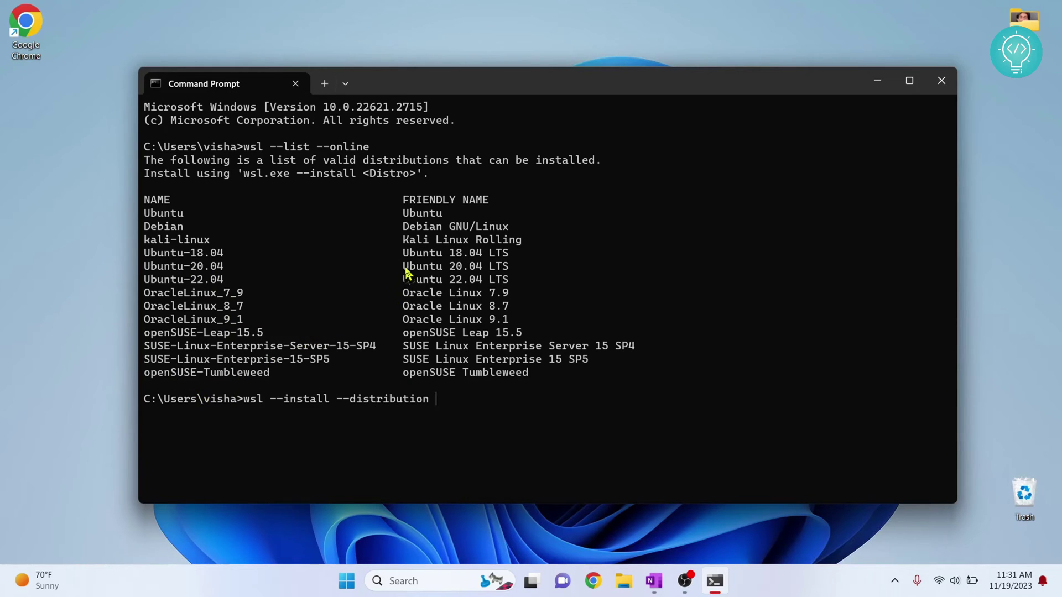
Step: Run 'wsl --install --distribution Ubuntu-20.04' after pasting the copied name and trimming 'LTS'
left_click_drag(404, 272, 505, 273)
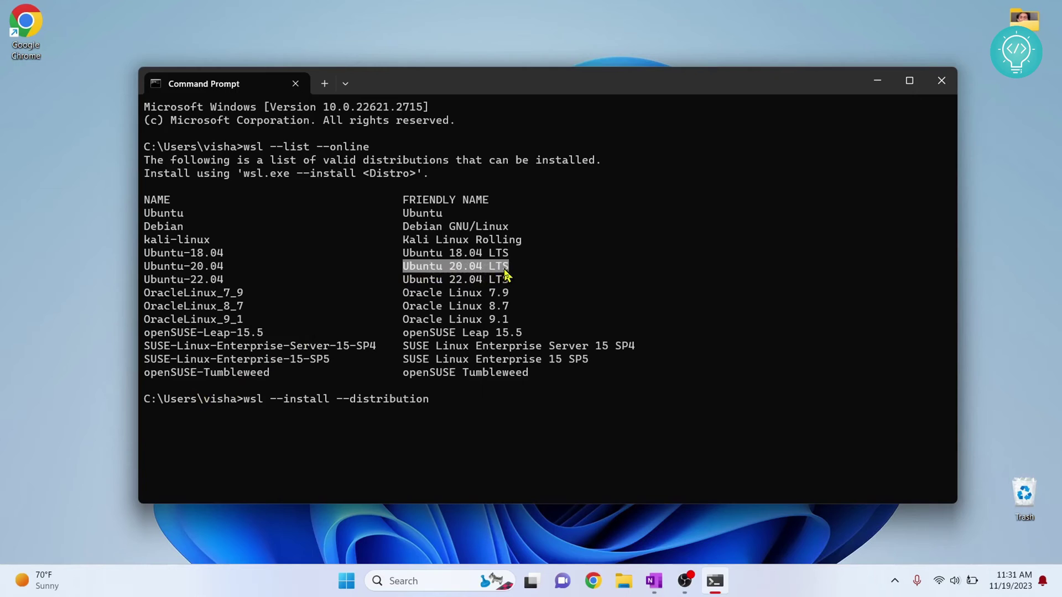
right_click(495, 272)
right_click(456, 396)
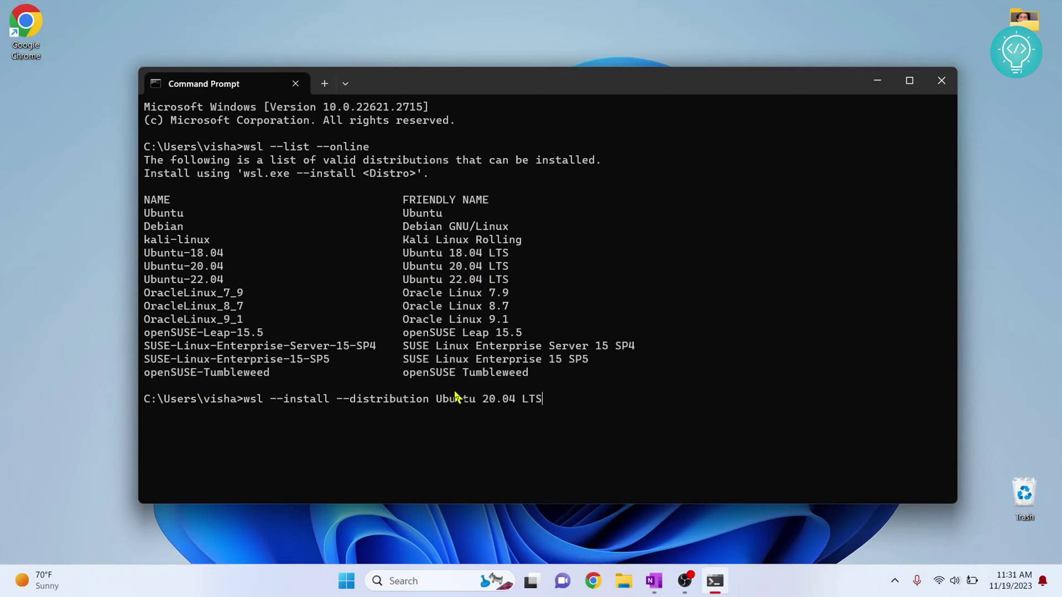
key("Left")
key("Left")
key("Left")
key("BackSpace")
key("BackSpace")
key("BackSpace")
key("BackSpace")
type("-")
key("Return")
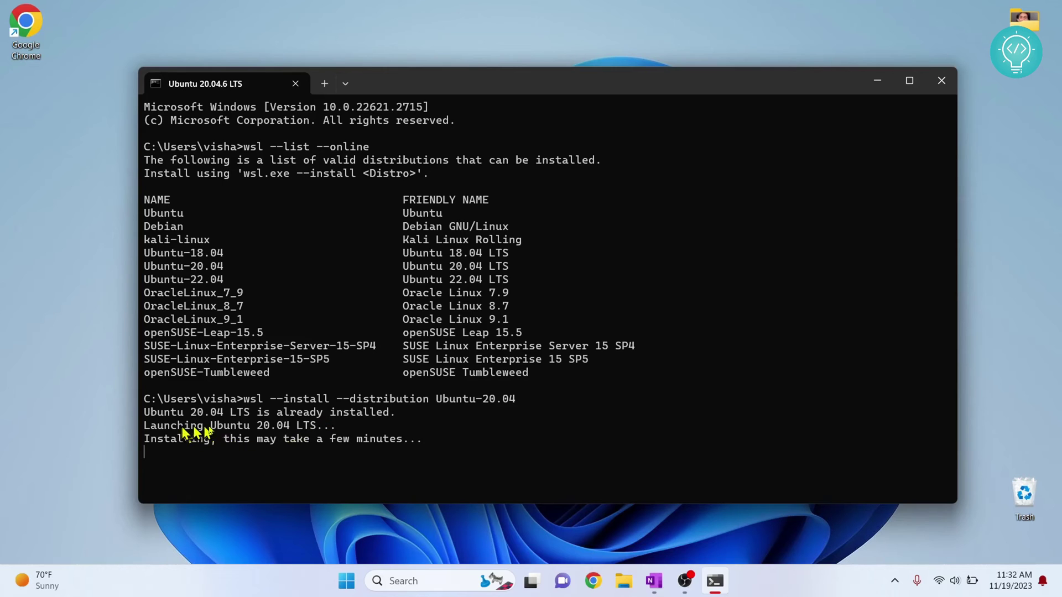
left_click_drag(452, 79, 452, 46)
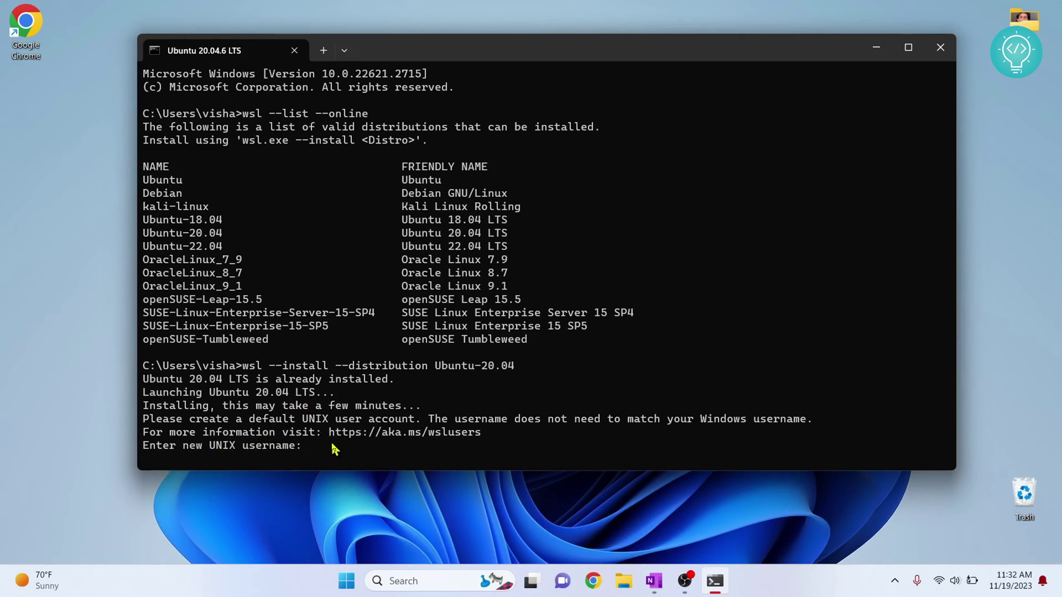
type("tomcat")
Step: Create UNIX user tomcat and enter its password twice to finish Ubuntu setup
key("Return")
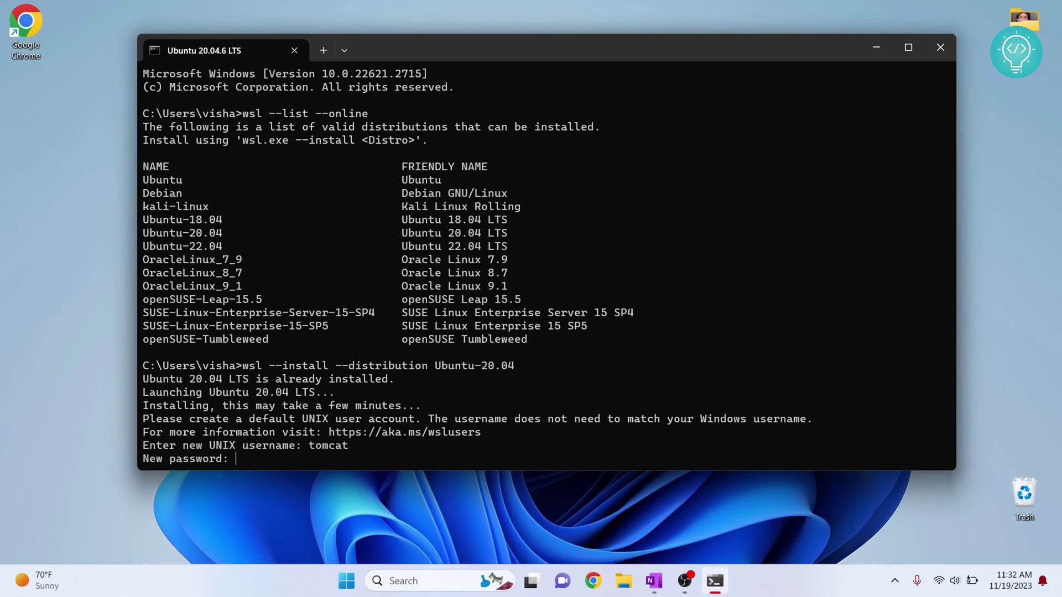
key("Return")
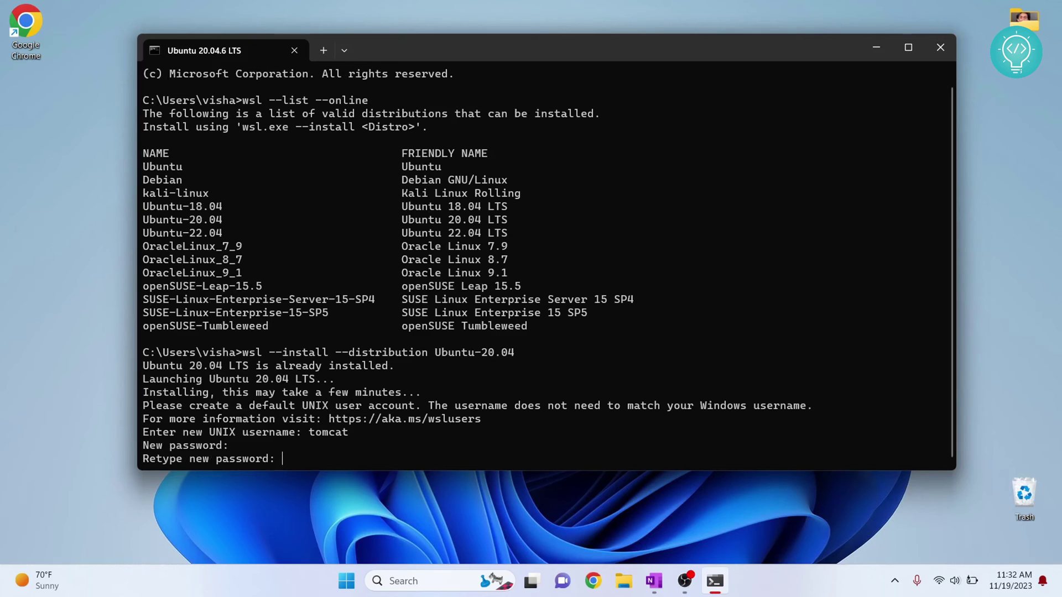
key("Return")
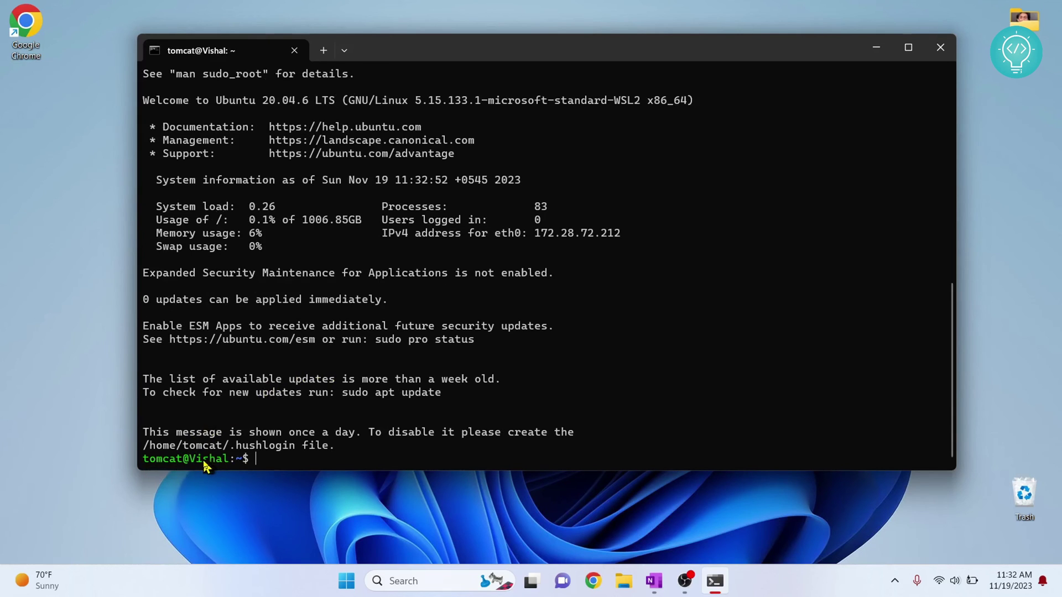
Step: Maximize the Ubuntu terminal and select the Ubuntu 20.04.6 welcome text to review it
left_click_drag(193, 465, 219, 465)
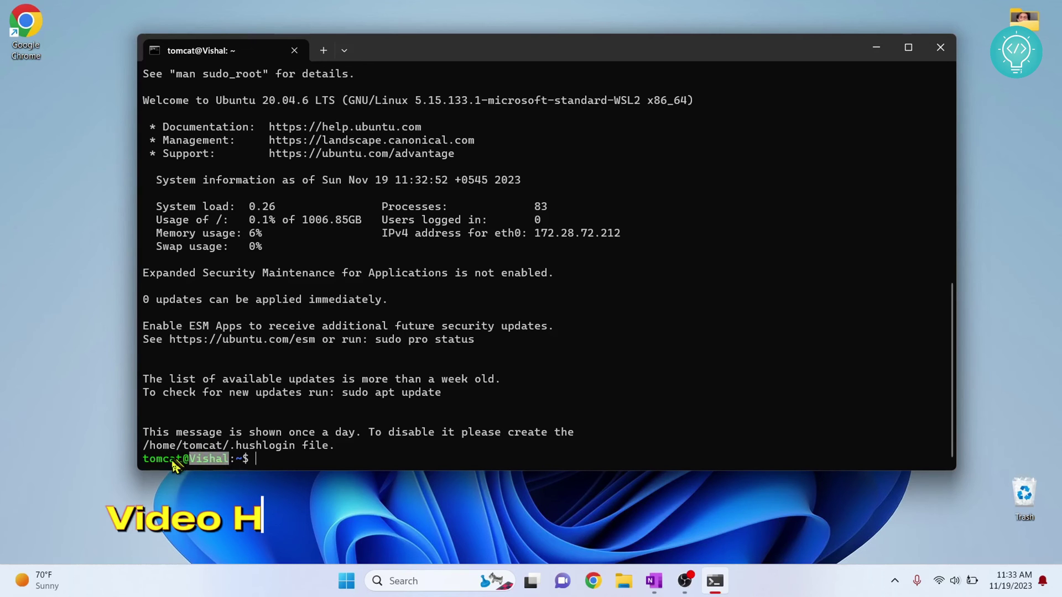
double_click(446, 48)
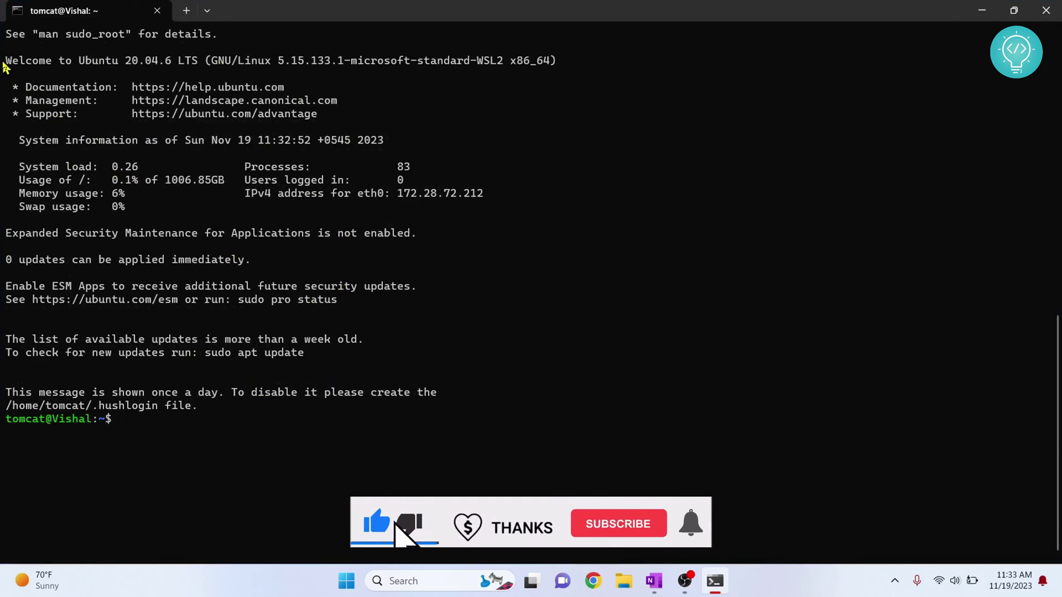
mouse_move(6, 61)
left_mouse_down()
mouse_move(171, 67)
mouse_move(347, 408)
left_mouse_up()
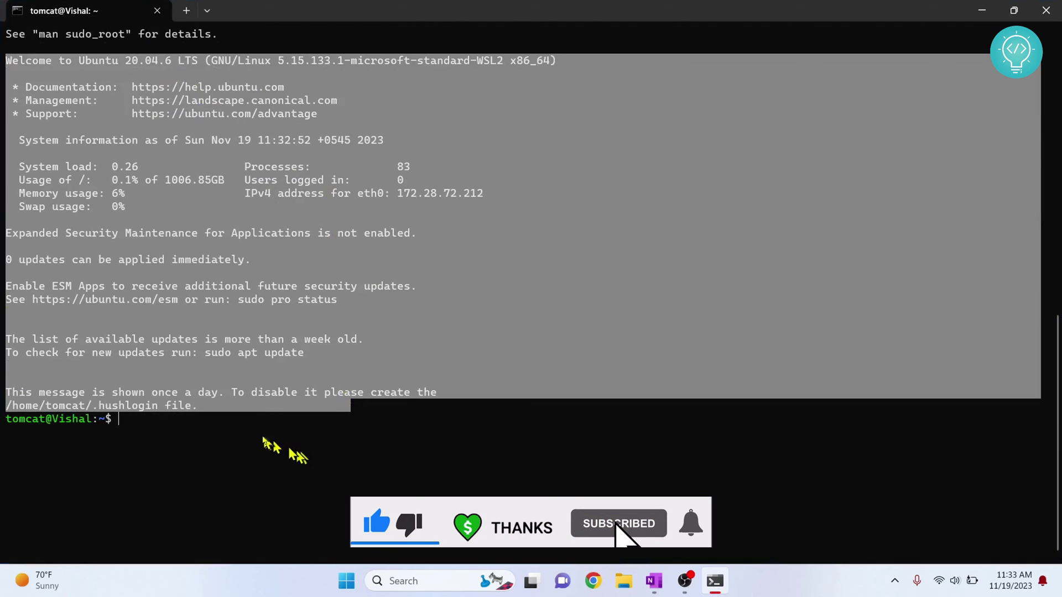
key("ctrl+c")
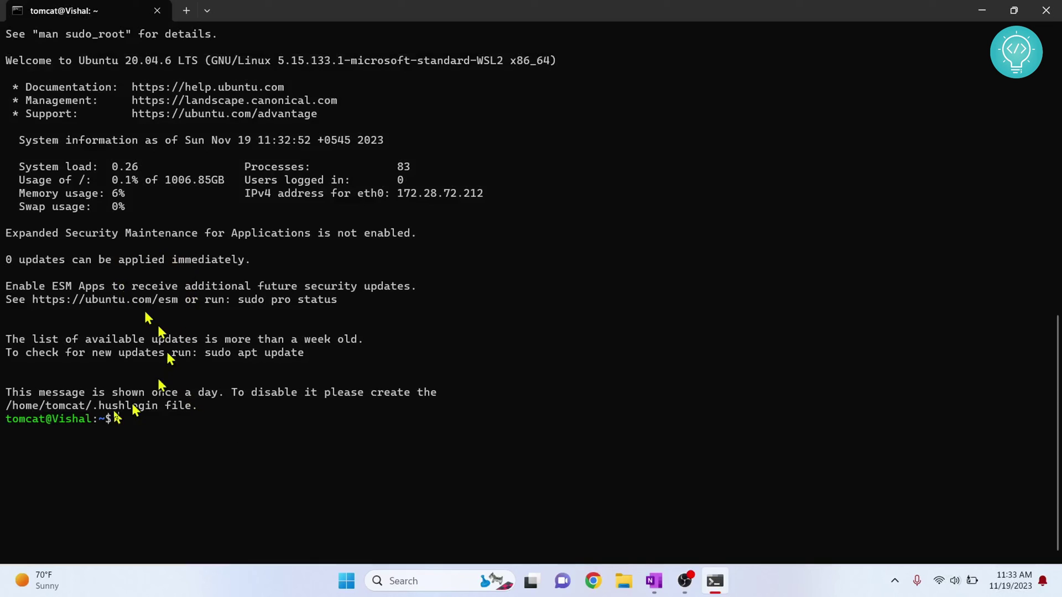
type("ls -l")
Step: Run 'ls -l', then print the release files with 'cat /etc/*-release'
key("Return")
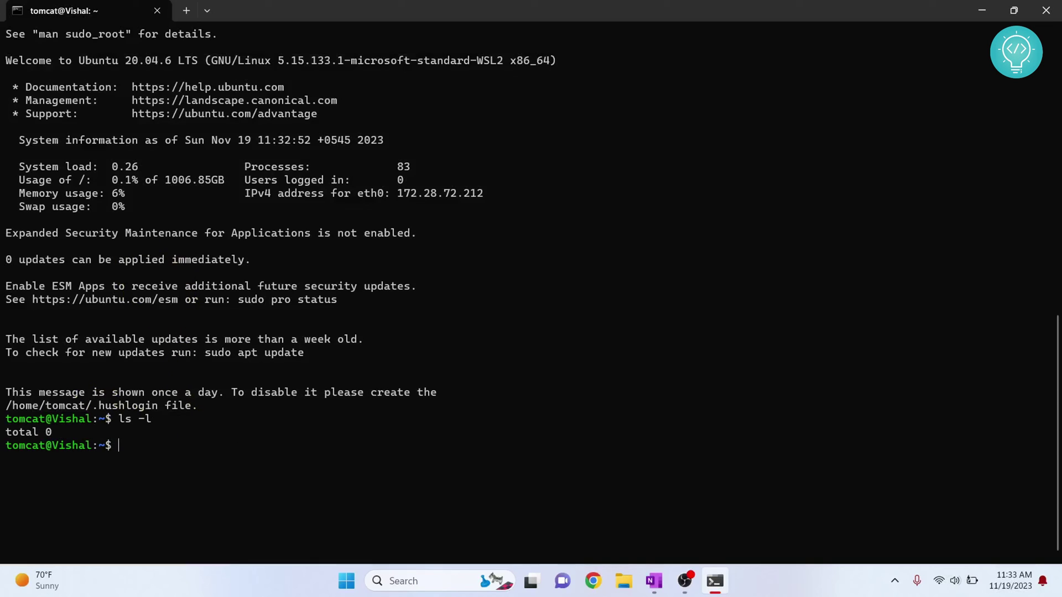
type("cd/etc/*-re")
type("lease")
key("Return")
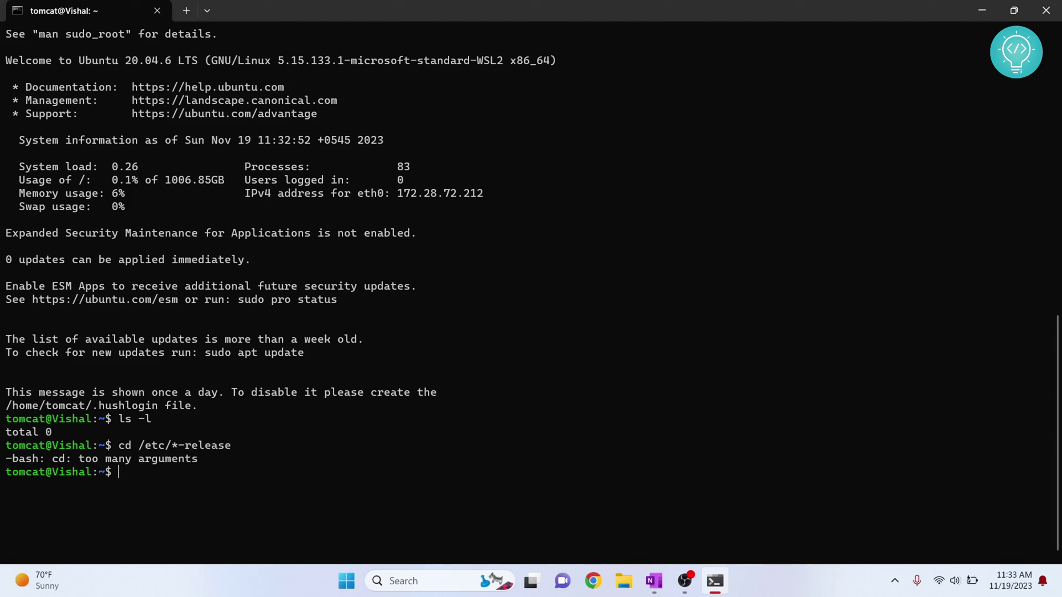
key("Up")
key("BackSpace")
key("BackSpace")
type("at /etc/*-release")
key("Return")
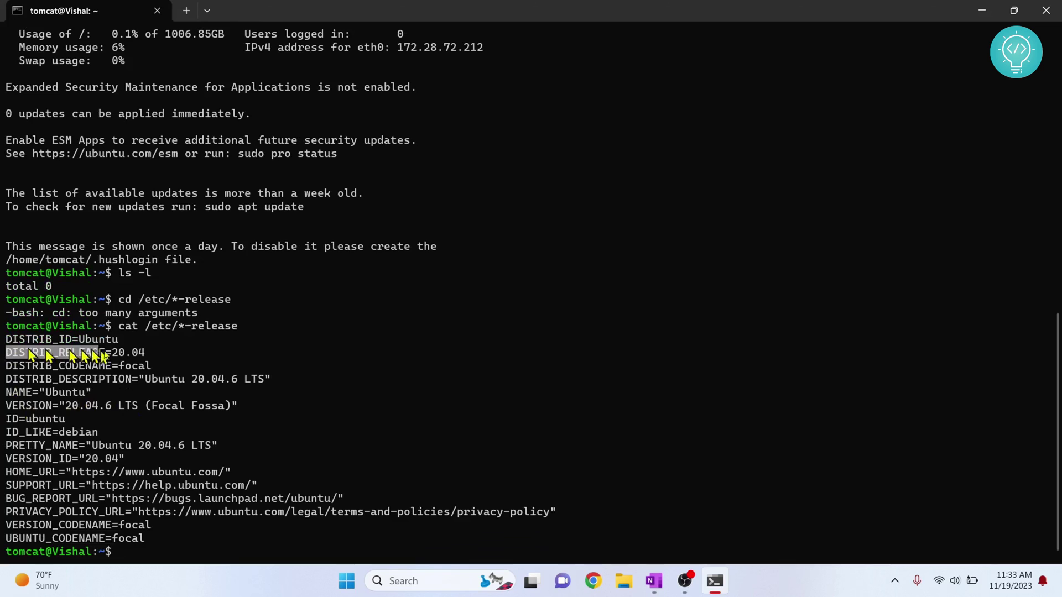
Step: Highlight the DISTRIB_RELEASE=20.04 line and the full release output
left_click_drag(3, 353, 166, 355)
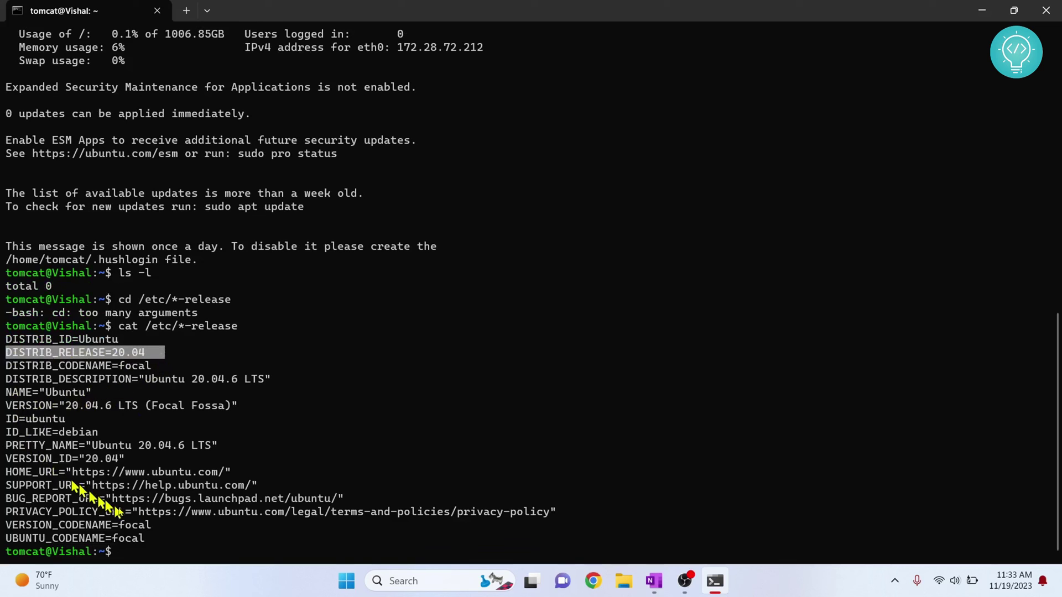
left_click_drag(148, 540, 4, 330)
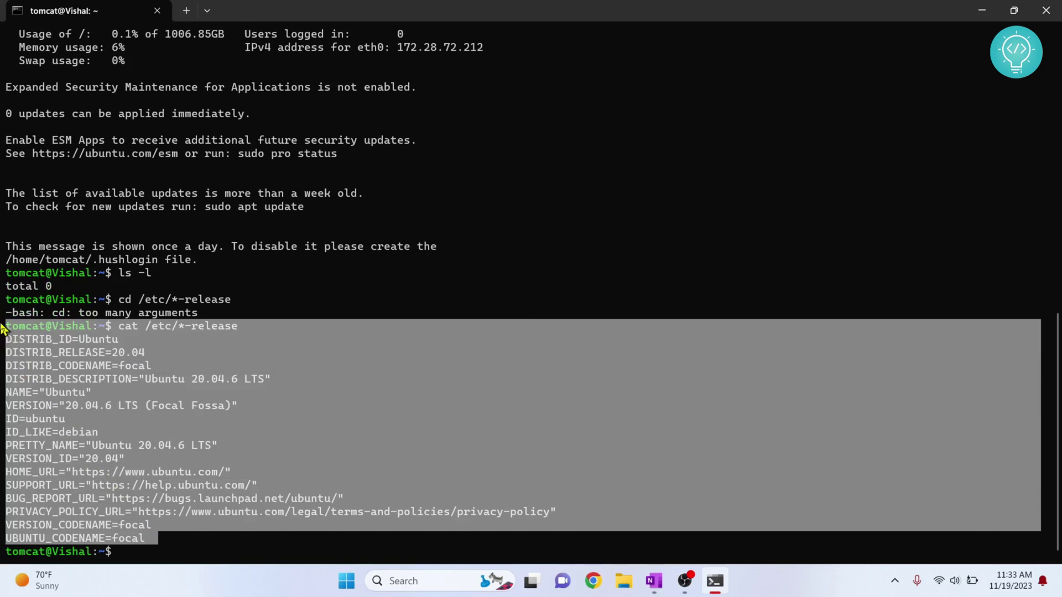
left_click(208, 559)
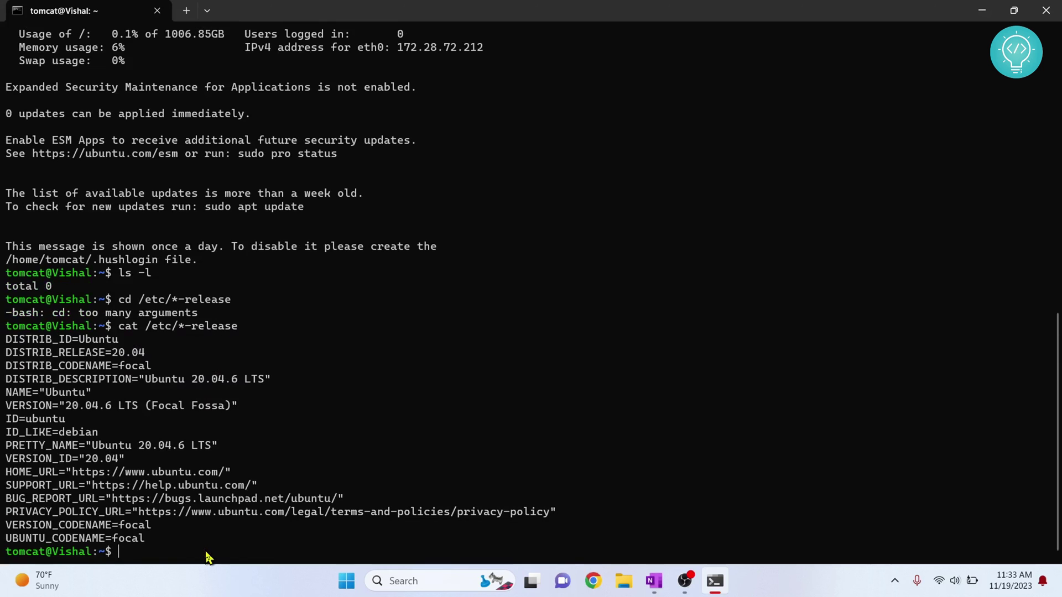
Step: Close the terminal, launch Ubuntu 20.04.6 LTS from Start search, and position its window
key("alt+F4")
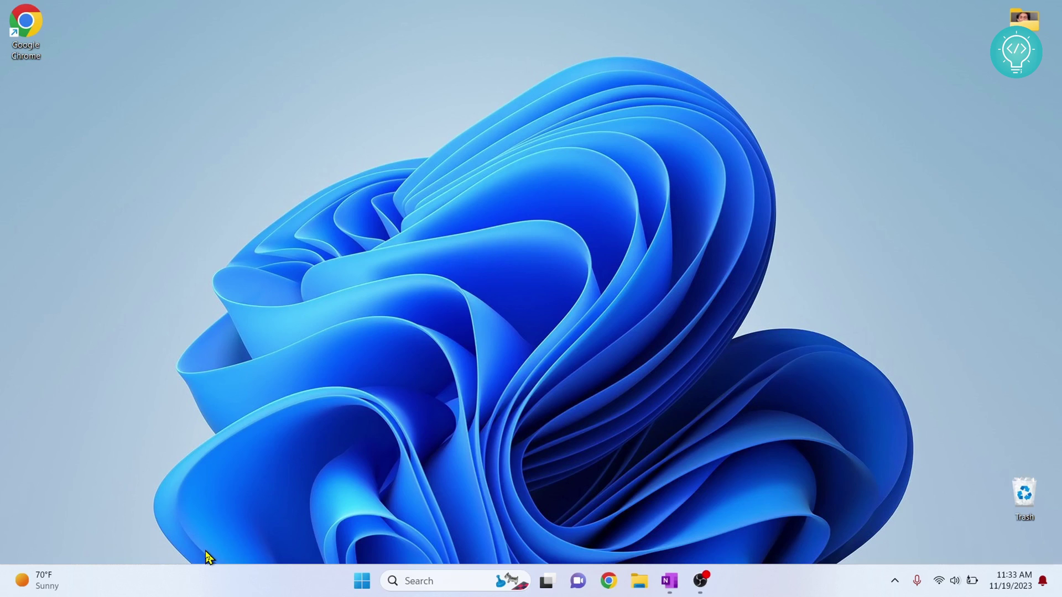
key("super")
type("ub")
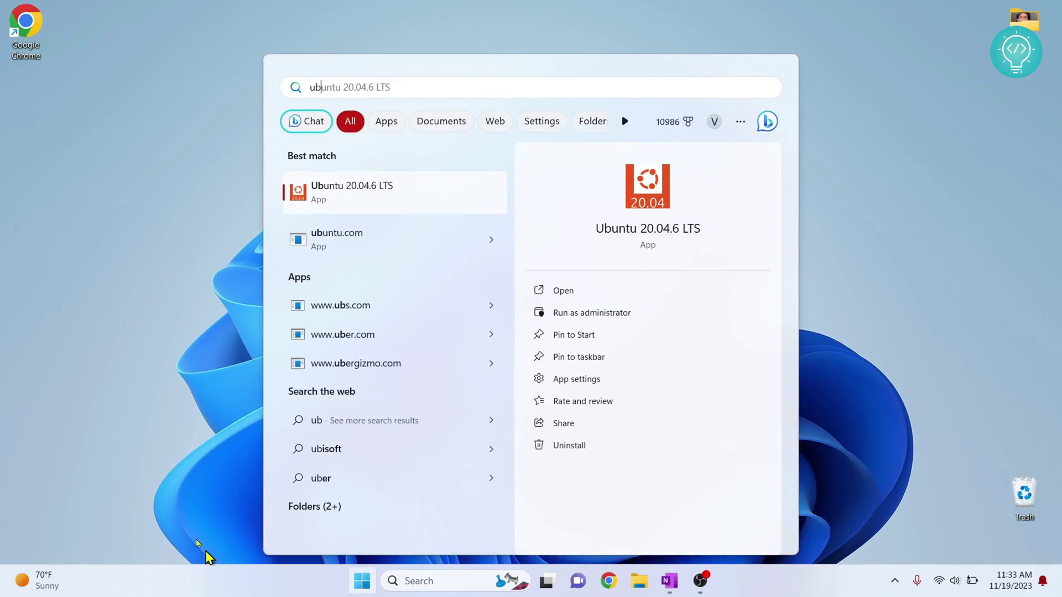
left_click(358, 209)
left_click_drag(244, 53, 451, 102)
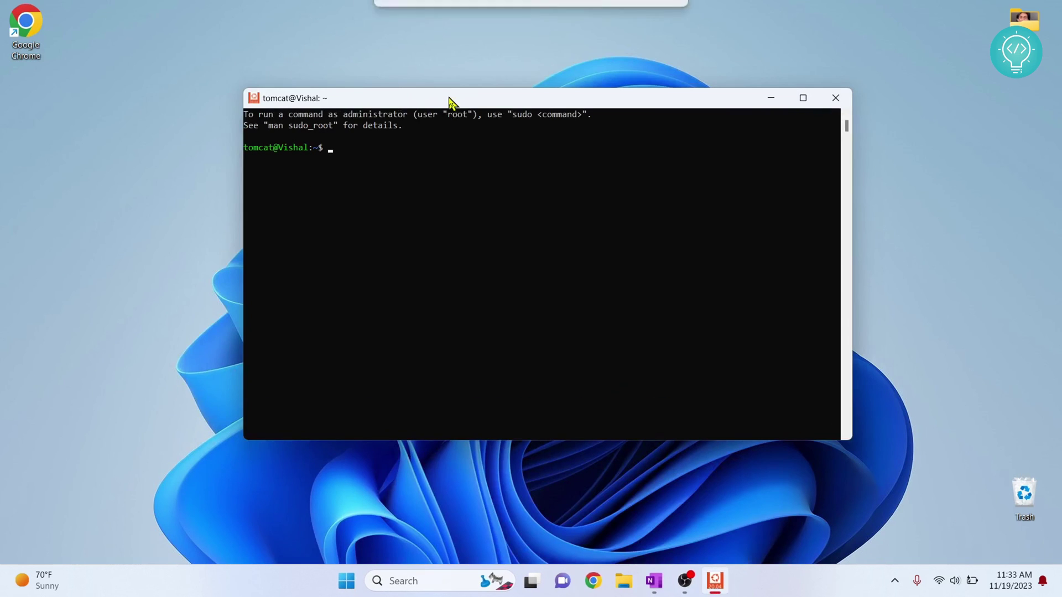